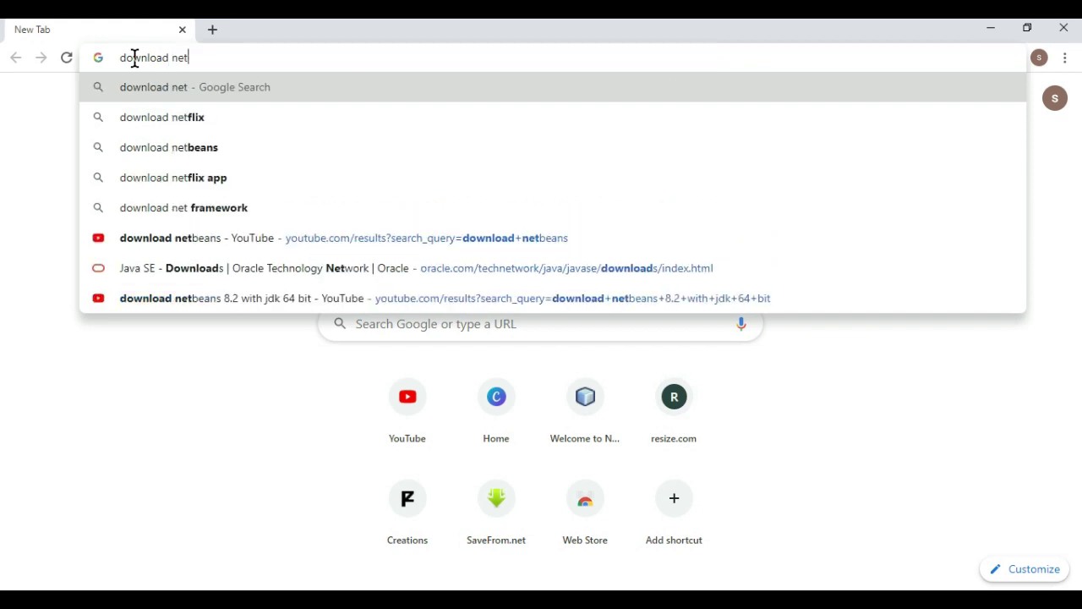
Step: Search the web for "download netbeans" and download the All bundle for Windows from the NetBeans IDE 8.2 page
{"action": "type", "text": "beans"}
{"action": "key", "text": "Return"}
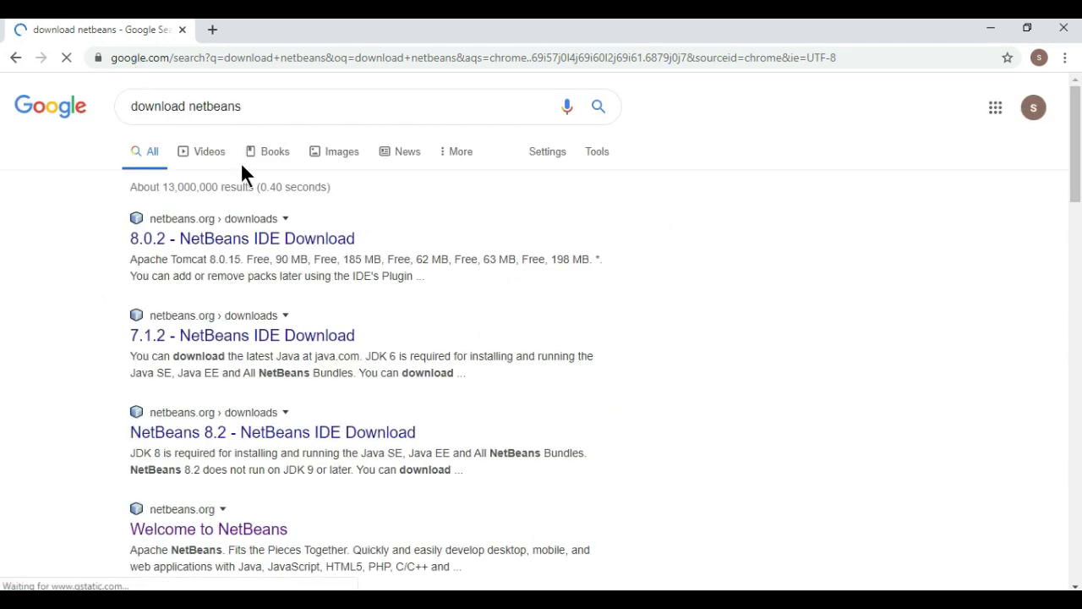
{"action": "left_click", "coordinate": [279, 432]}
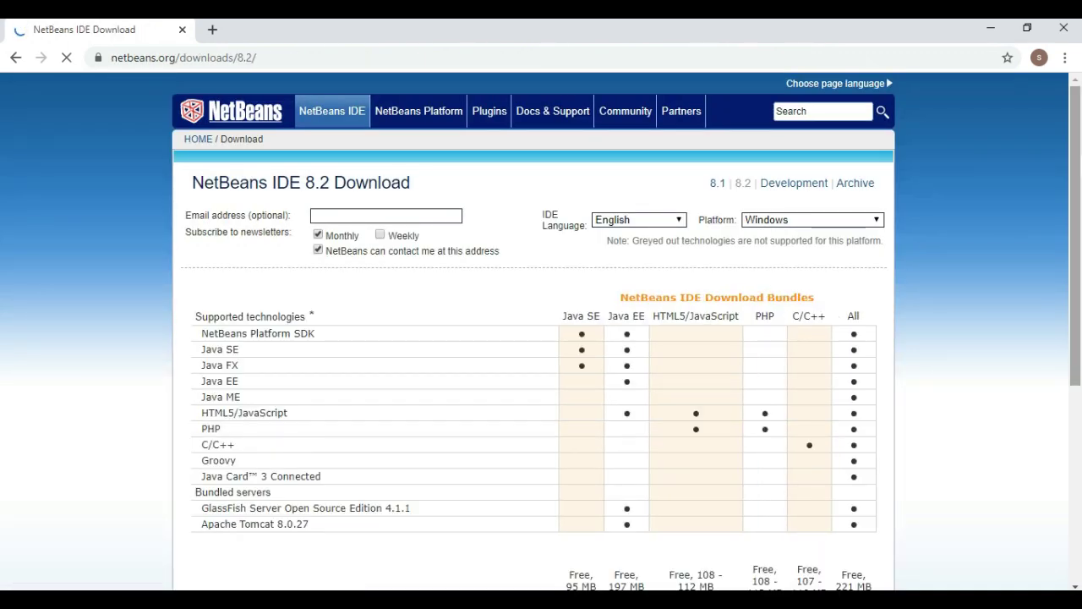
{"action": "left_click_drag", "start_coordinate": [1075, 160], "coordinate": [1070, 262]}
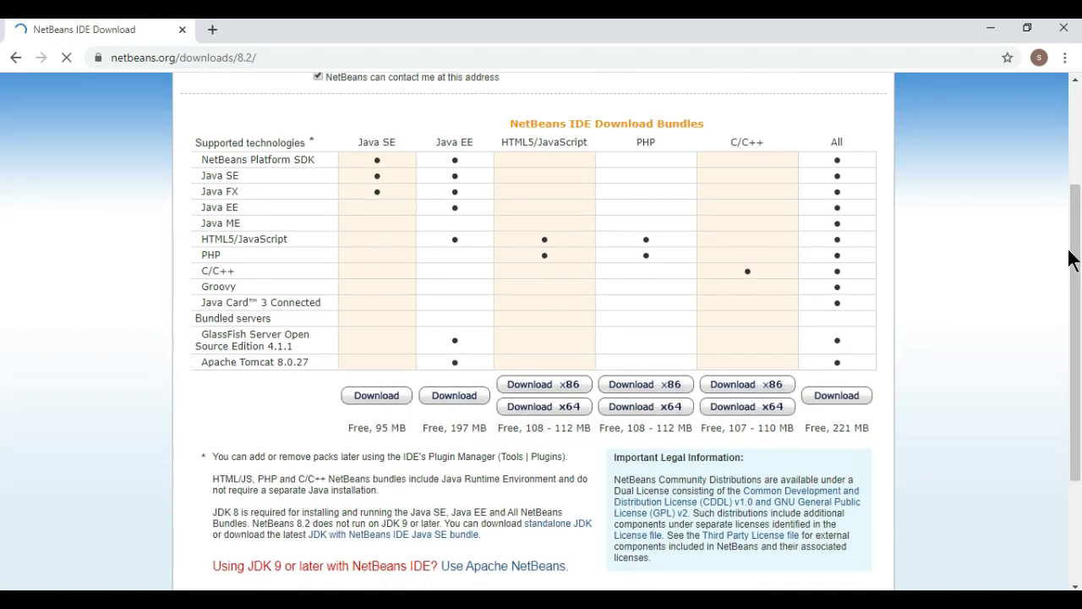
{"action": "left_click", "coordinate": [828, 395]}
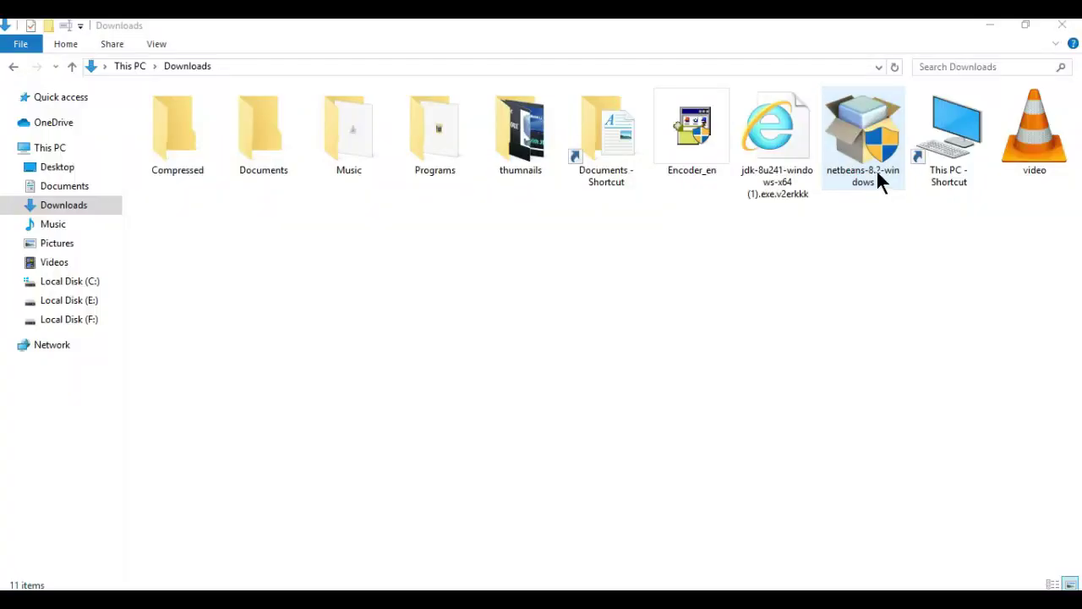
Step: Try to launch the netbeans-8.2-windows installer from the Downloads folder in File Explorer
{"action": "right_click", "coordinate": [862, 173]}
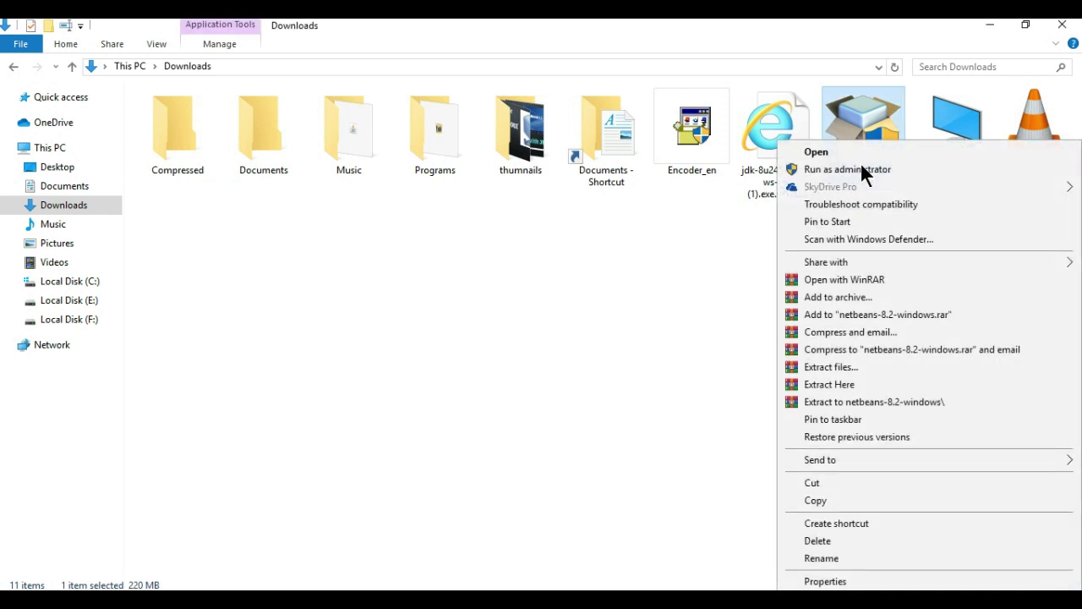
{"action": "left_click", "coordinate": [843, 153]}
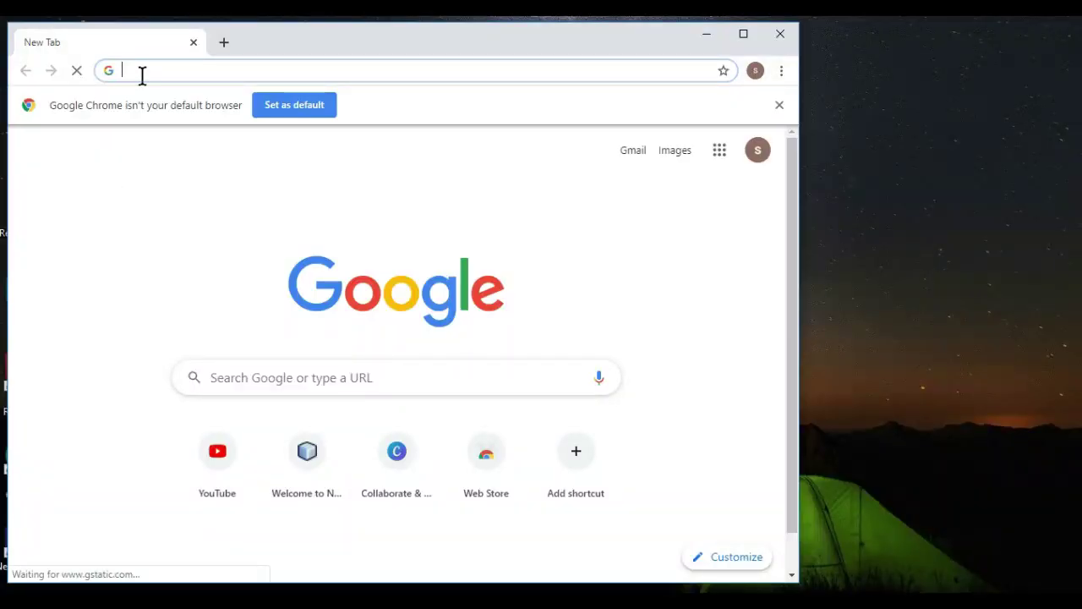
Step: In Chrome, search for "JDK 8", accept the license on Oracle's JDK 8 downloads page and download jdk-8u241-windows-x64.exe
{"action": "type", "text": "JDK 8"}
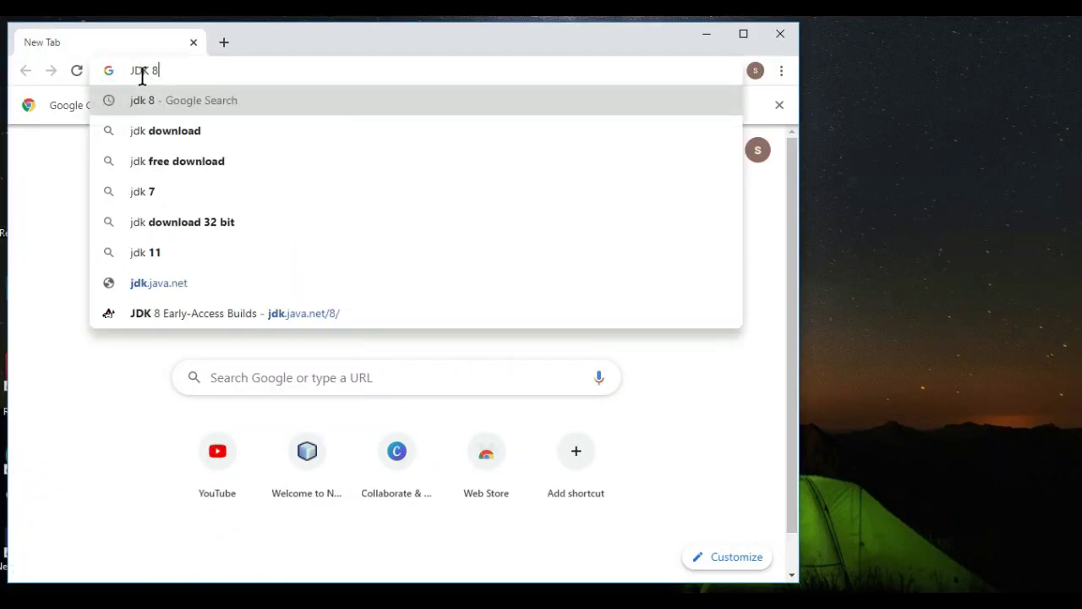
{"action": "key", "text": "Return"}
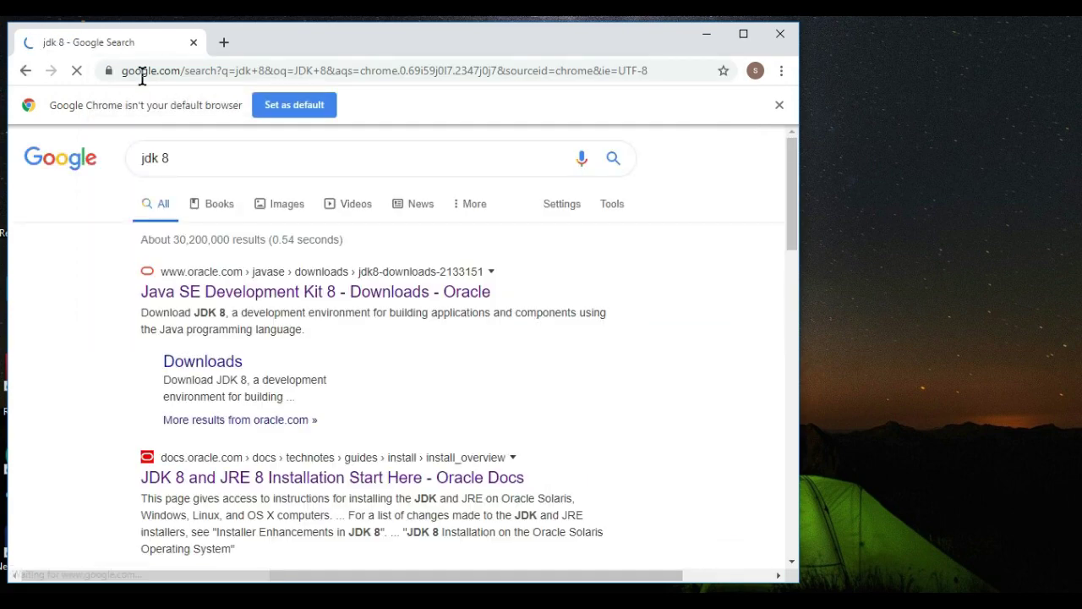
{"action": "left_click", "coordinate": [294, 297]}
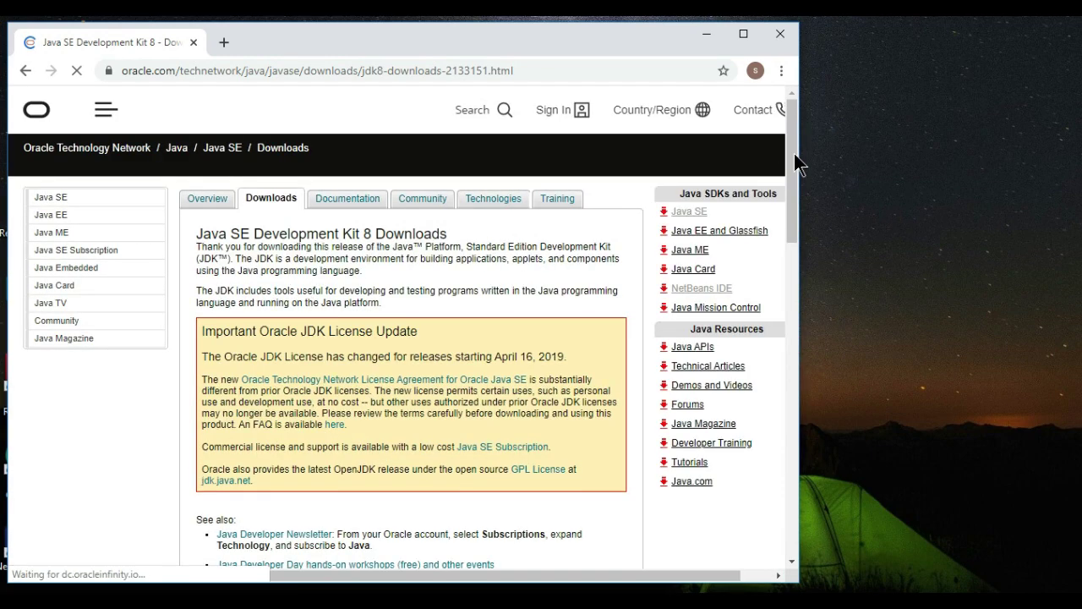
{"action": "left_click_drag", "start_coordinate": [794, 154], "coordinate": [783, 285]}
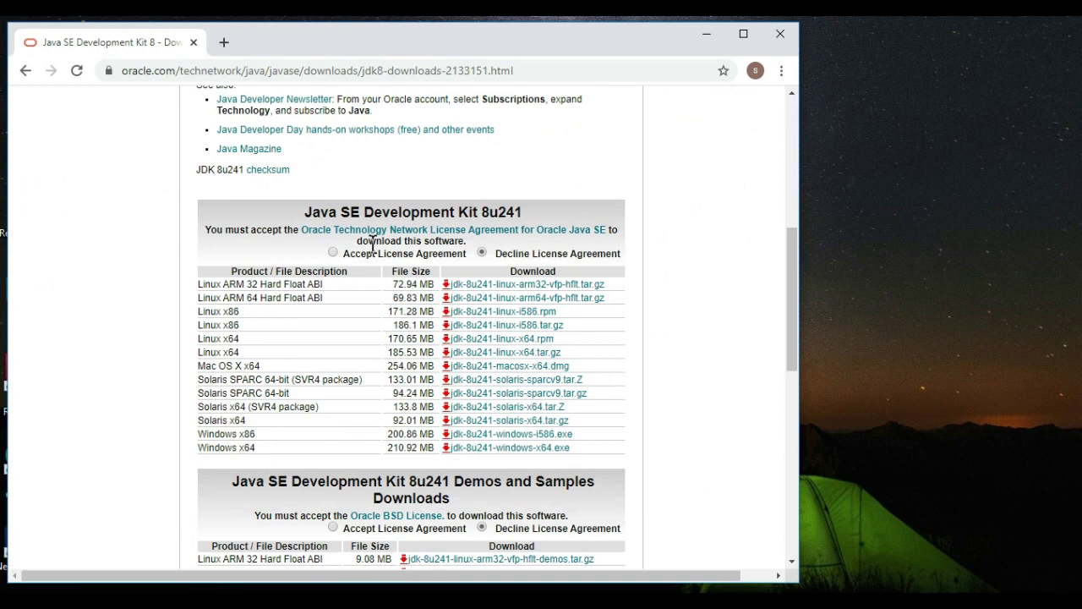
{"action": "left_click", "coordinate": [333, 253]}
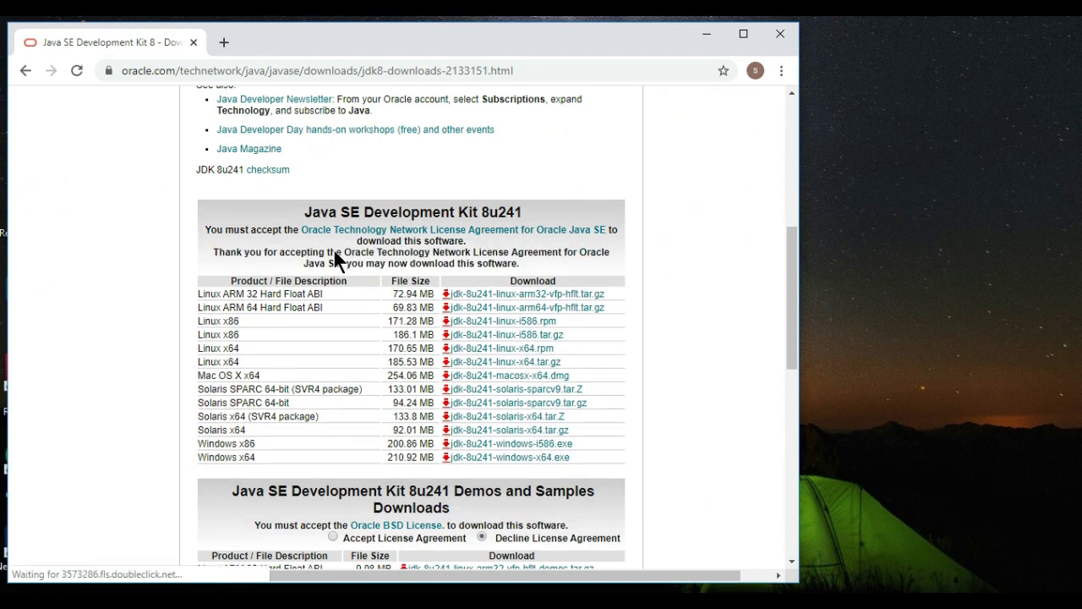
{"action": "left_click", "coordinate": [508, 461]}
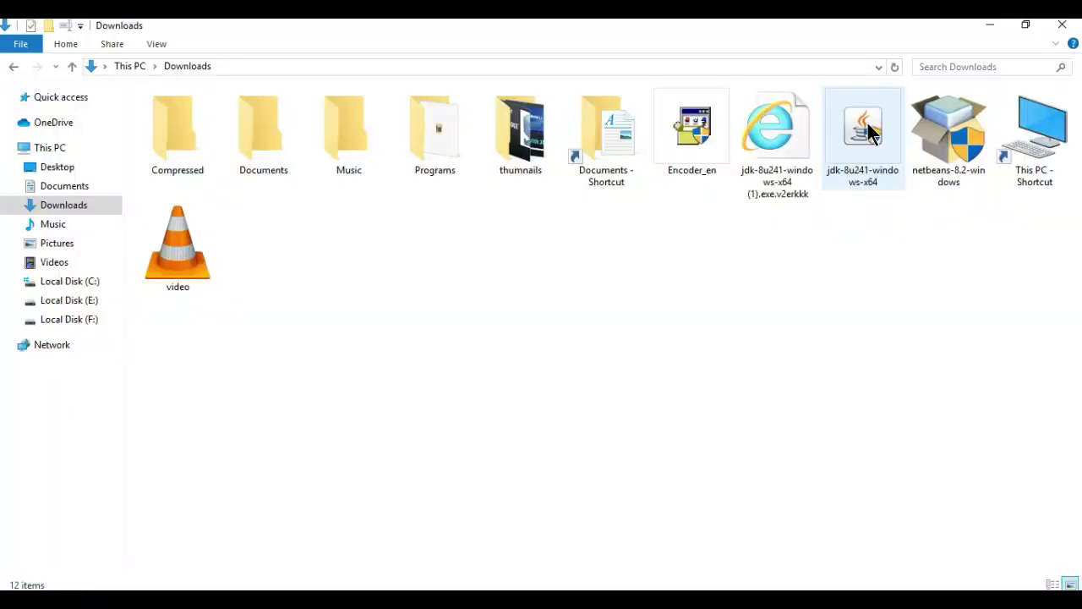
Step: Run the jdk-8u241-windows-x64 installer from the Downloads folder and complete the JDK and JRE setup with the default features and folders
{"action": "left_click", "coordinate": [871, 133]}
{"action": "right_click", "coordinate": [864, 123]}
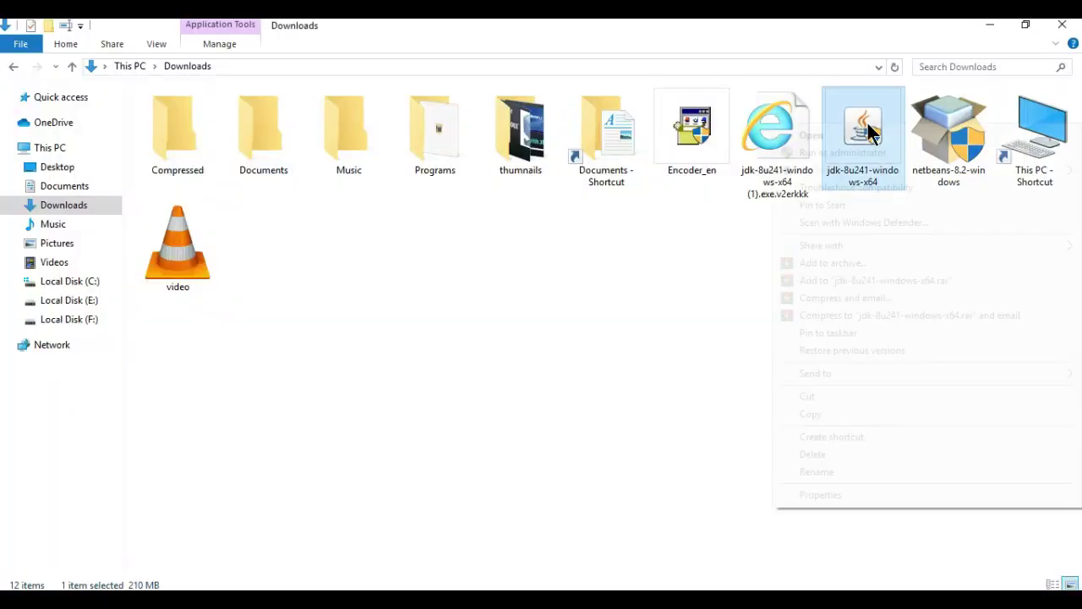
{"action": "left_click", "coordinate": [812, 135]}
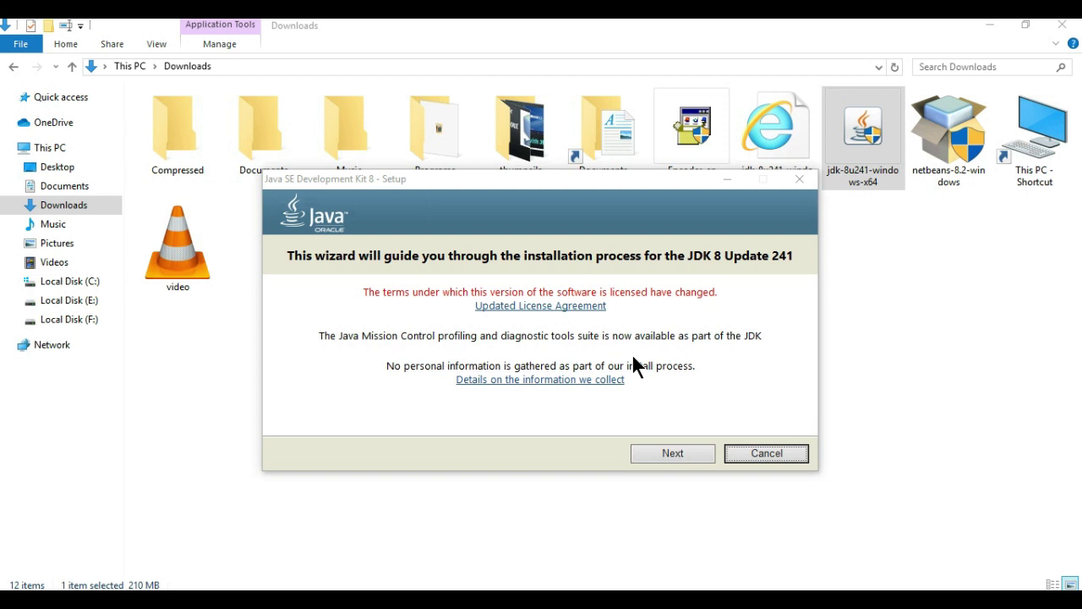
{"action": "left_click", "coordinate": [674, 453]}
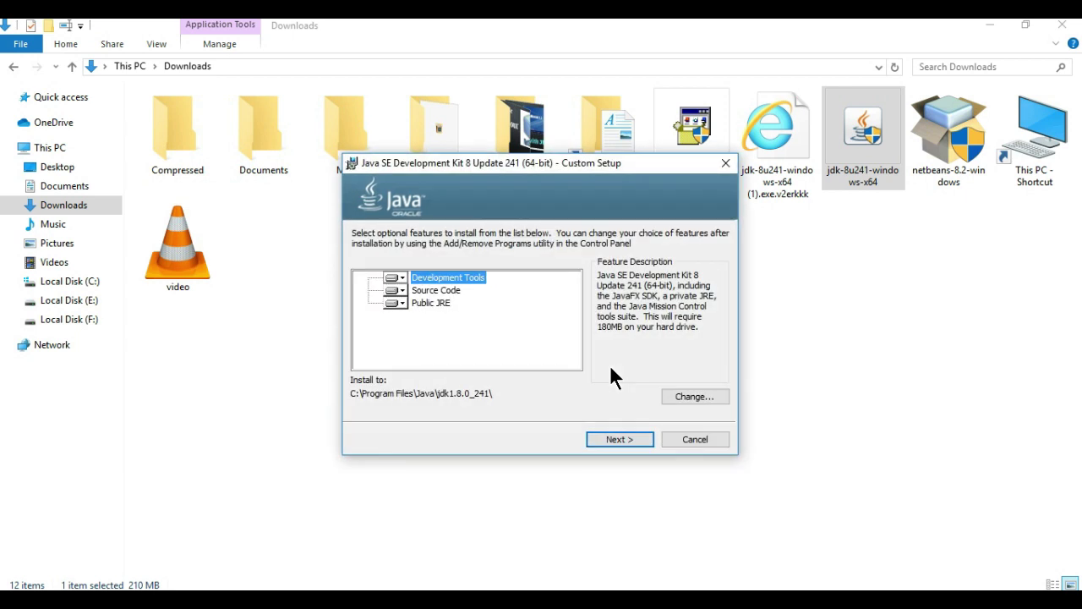
{"action": "left_click", "coordinate": [630, 440]}
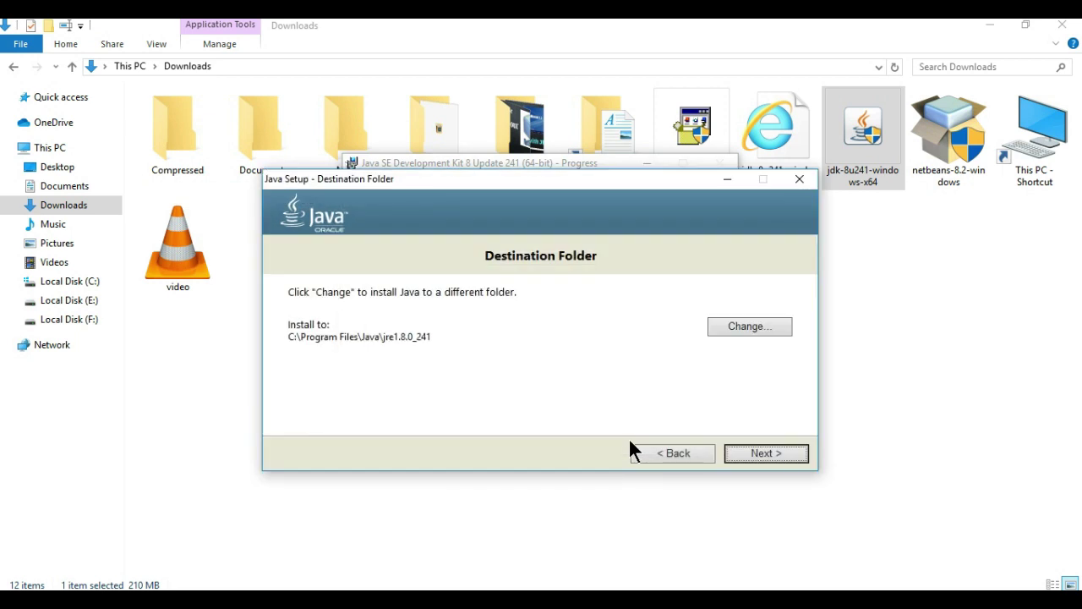
{"action": "left_click", "coordinate": [761, 454]}
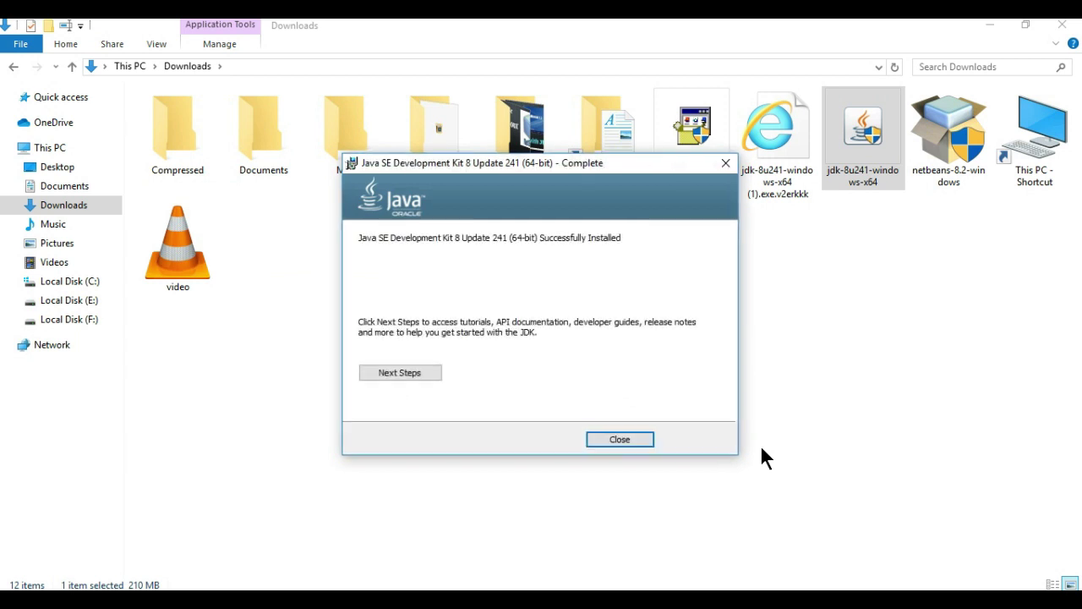
{"action": "left_click", "coordinate": [625, 440]}
Step: Launch the netbeans-8.2-windows installer from the Downloads folder and accept its license agreement, keeping the default packs and runtimes
{"action": "left_click", "coordinate": [938, 127]}
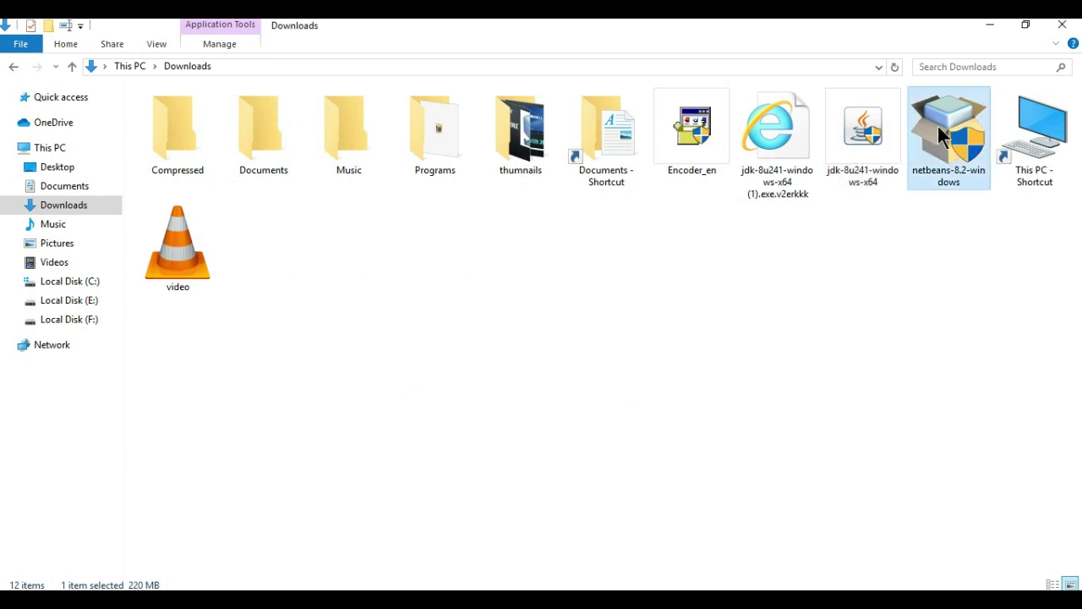
{"action": "right_click", "coordinate": [939, 127]}
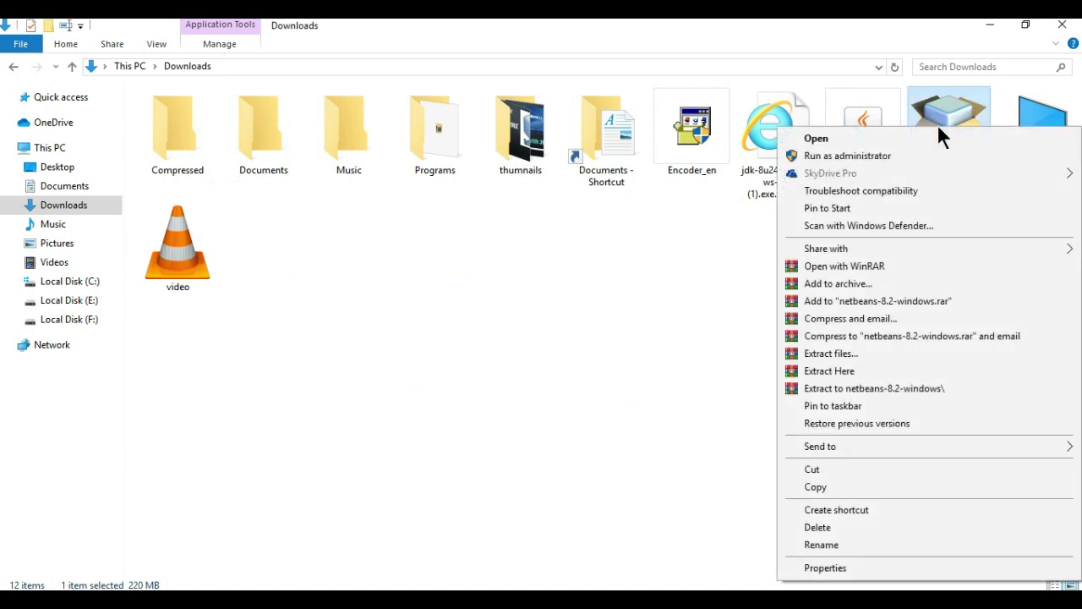
{"action": "left_click", "coordinate": [877, 139]}
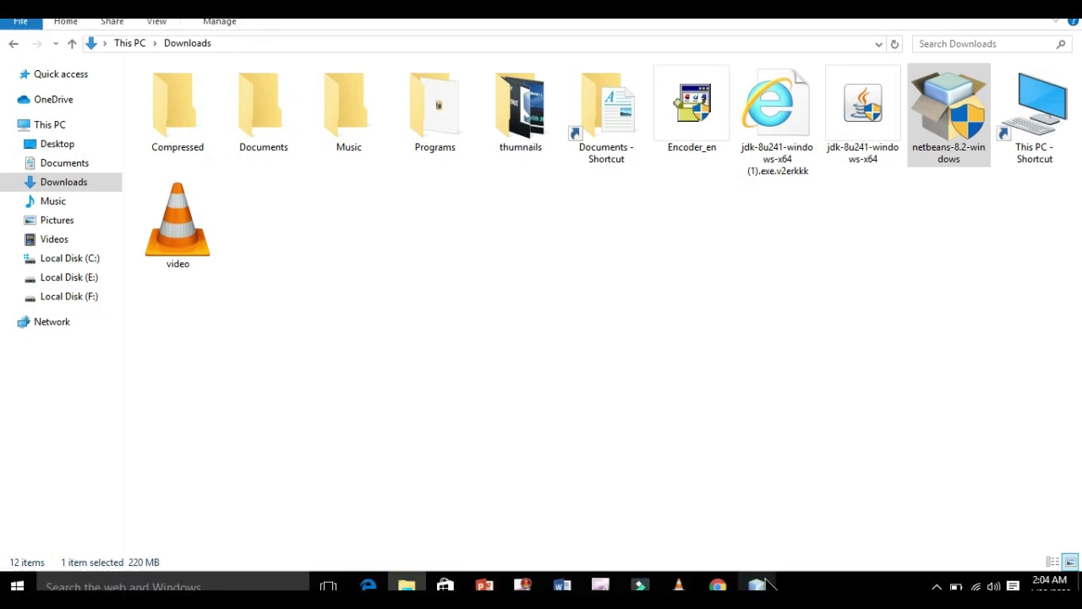
{"action": "left_click", "coordinate": [758, 578]}
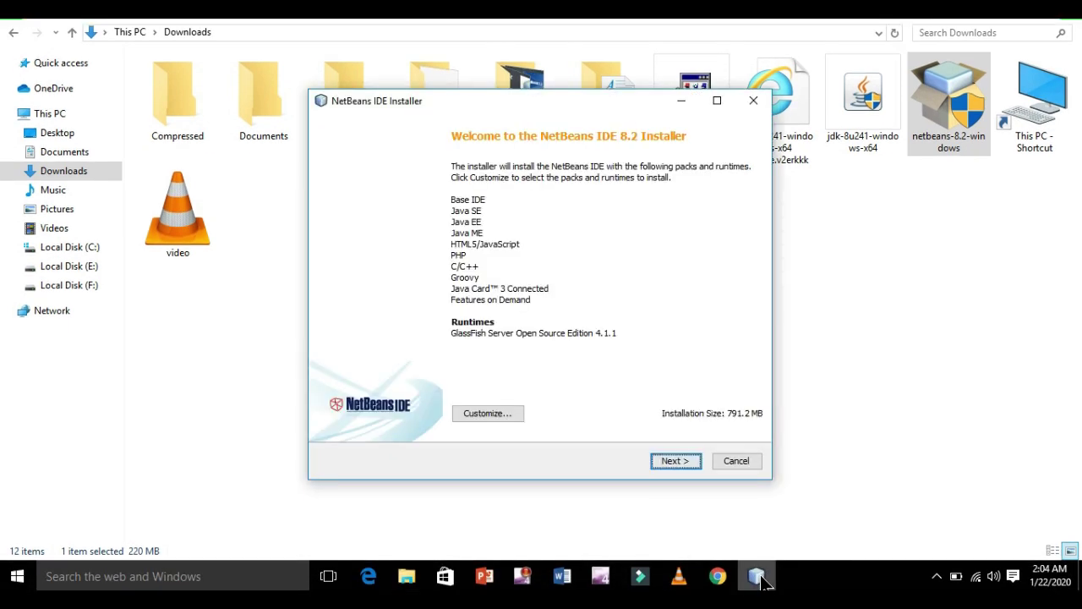
{"action": "left_click", "coordinate": [668, 461]}
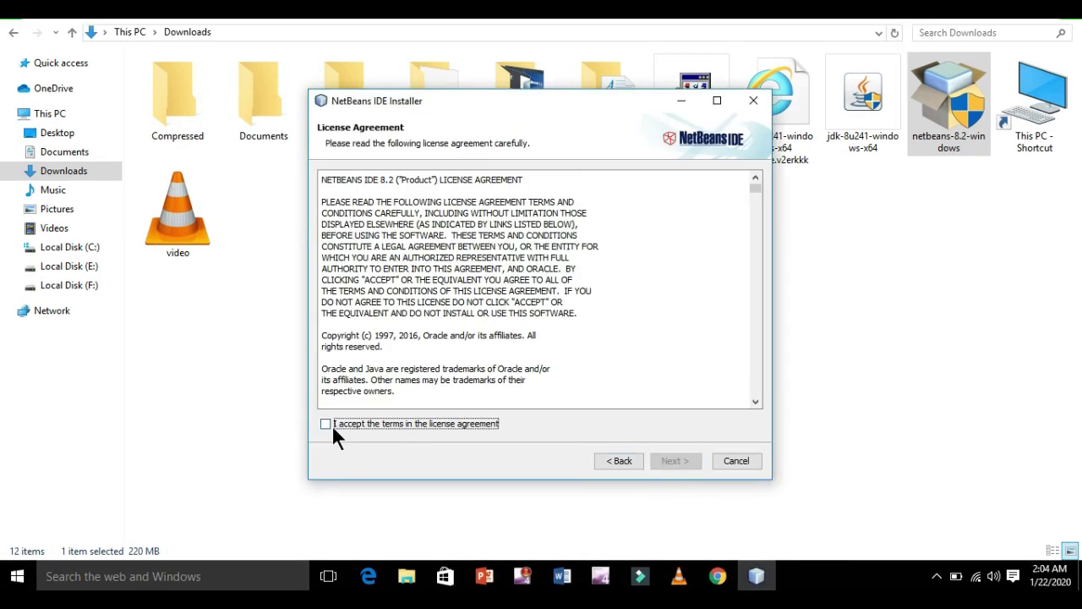
{"action": "left_click", "coordinate": [326, 424]}
{"action": "left_click", "coordinate": [674, 462]}
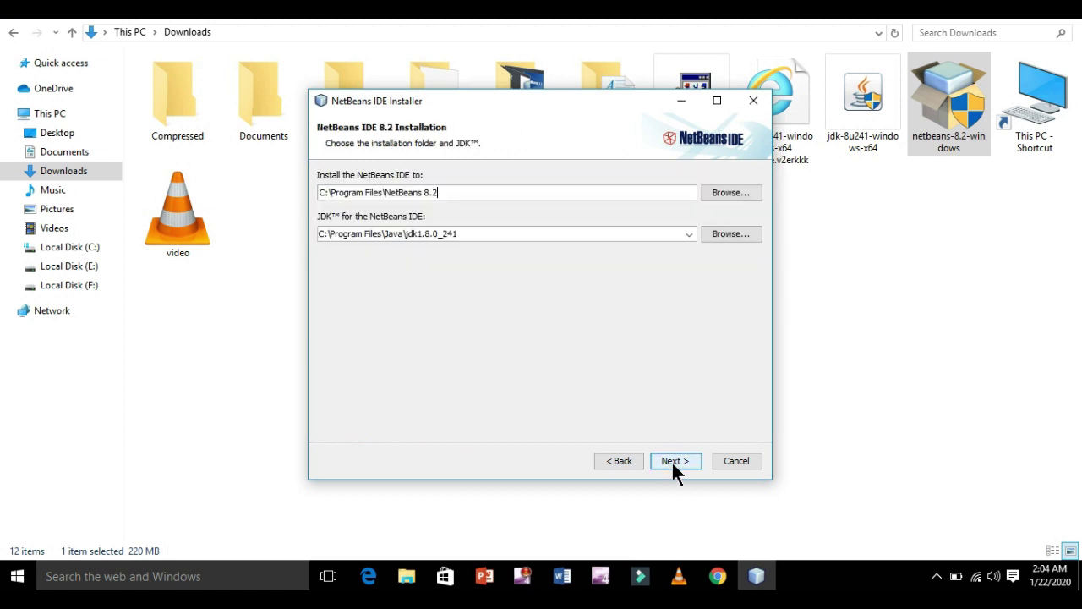
Step: Install NetBeans IDE 8.2 and GlassFish 4.1.1 with the default folders, JDK 1.8.0_241 and update checking, and finish the setup
{"action": "left_click", "coordinate": [674, 461]}
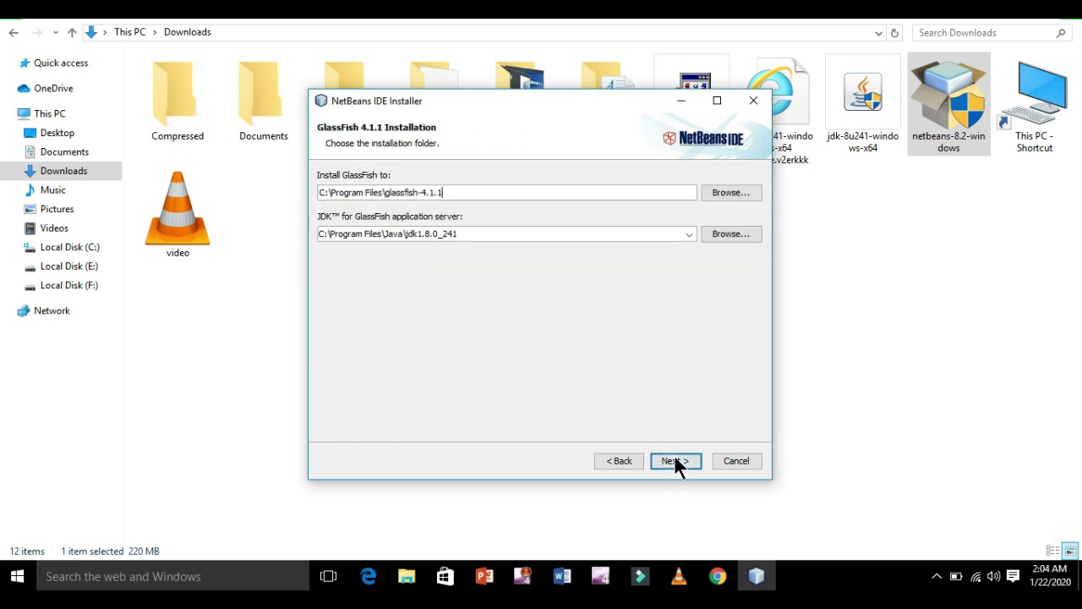
{"action": "left_click", "coordinate": [675, 458]}
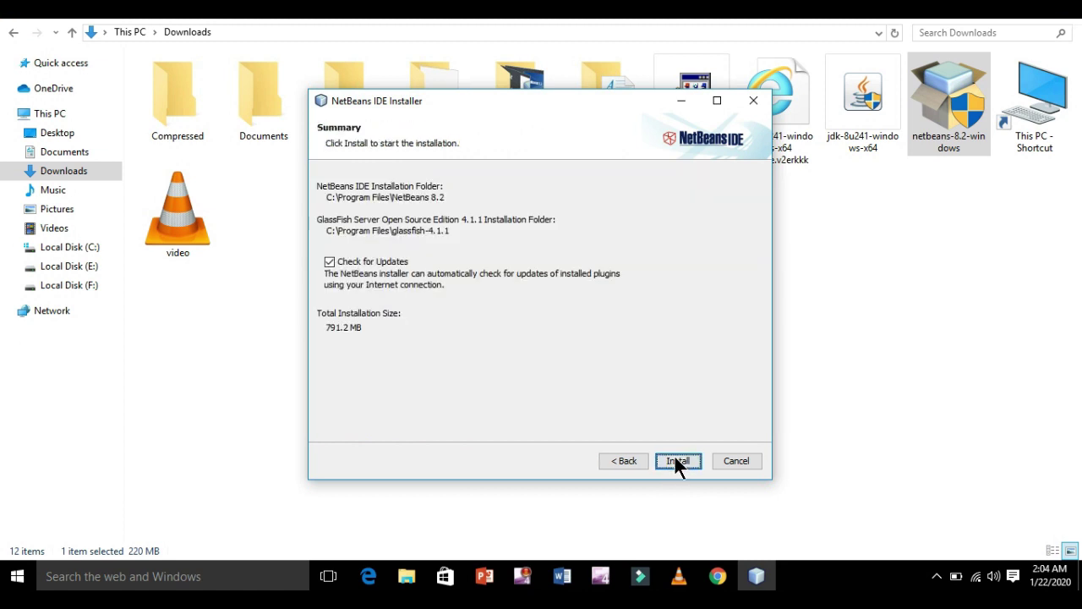
{"action": "left_click", "coordinate": [675, 460]}
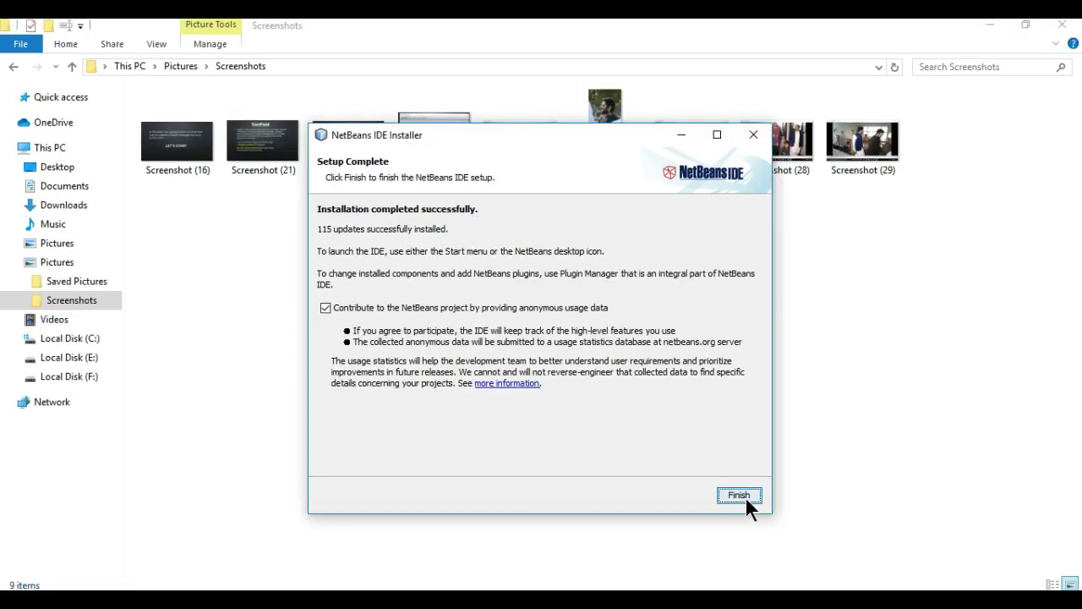
{"action": "left_click", "coordinate": [739, 495]}
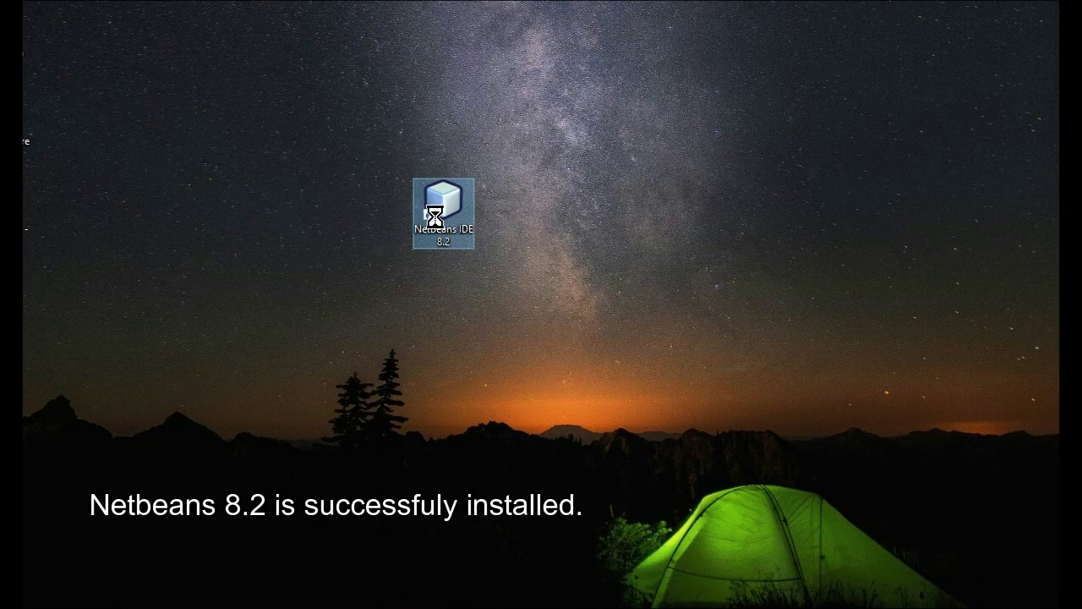
Step: Open NetBeans IDE 8.2 from its desktop shortcut
{"action": "right_click", "coordinate": [437, 225]}
{"action": "left_click", "coordinate": [464, 213]}
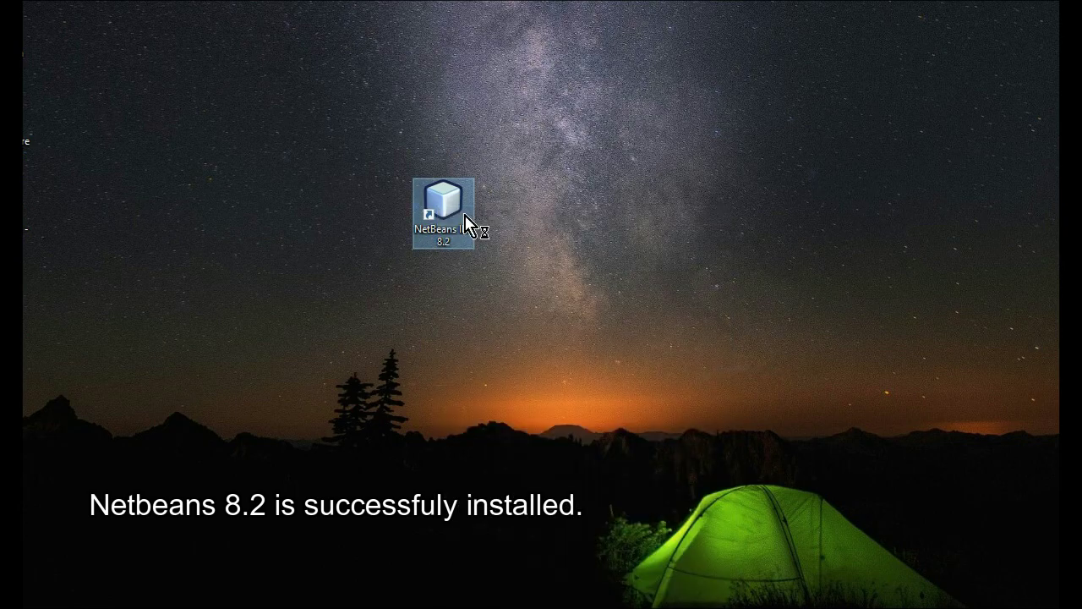